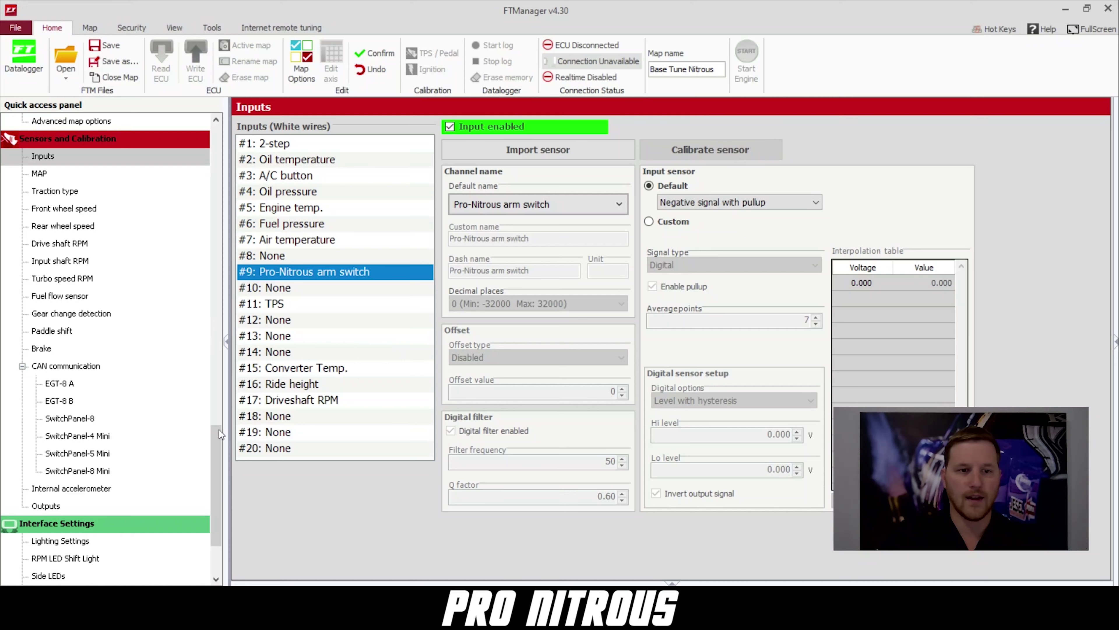
Step: Assign the Pro-Nitrous stage #1 function to blue output #11 in the output settings
left_click(46, 507)
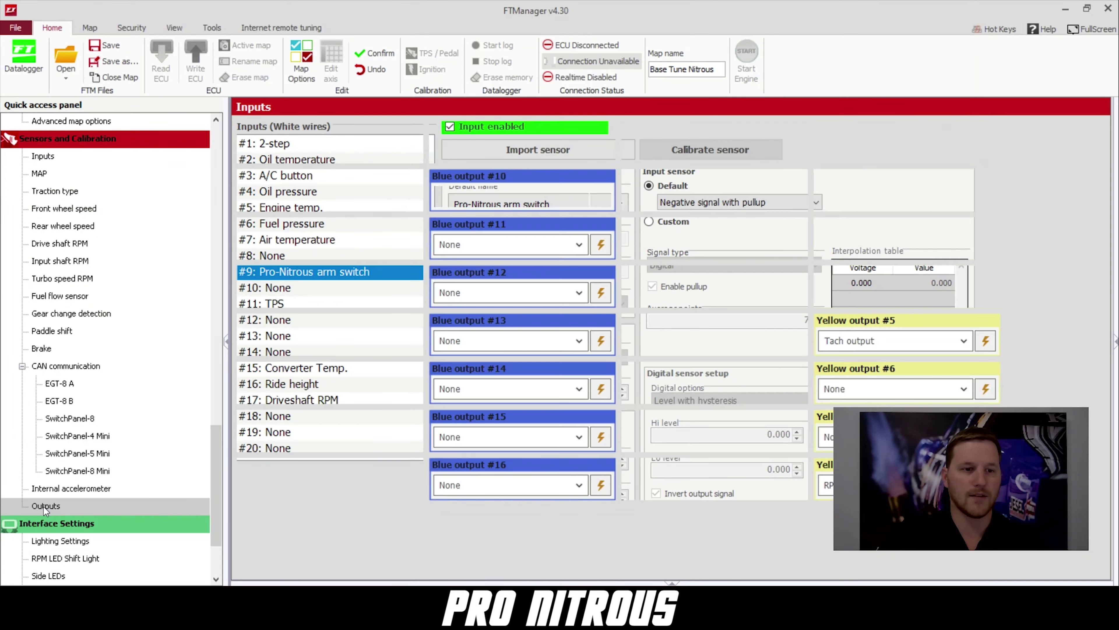
left_click(578, 249)
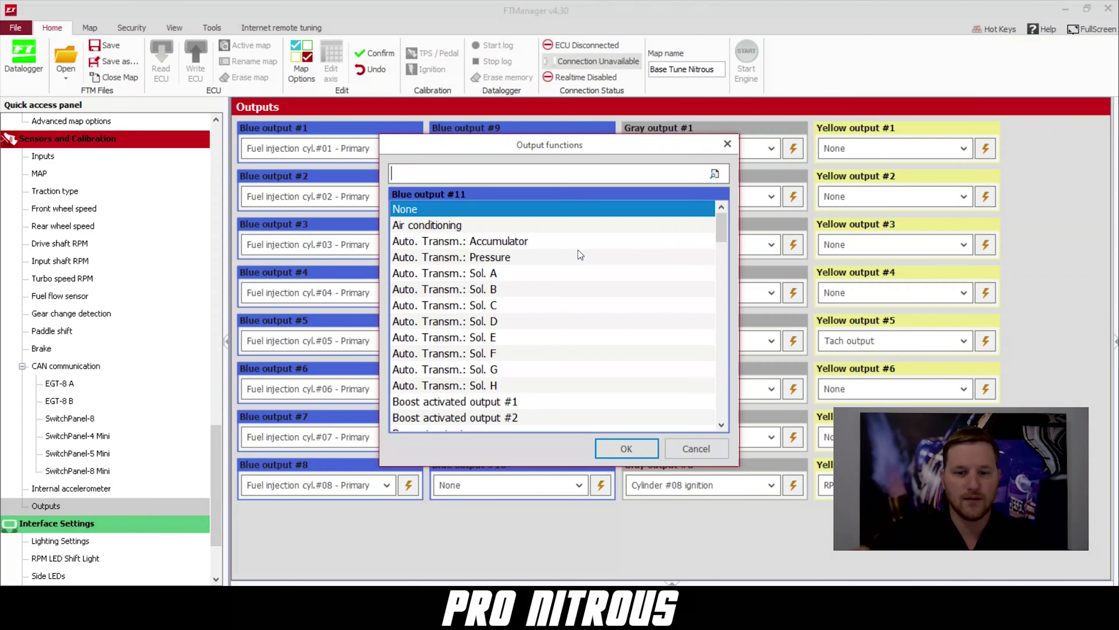
type("pro")
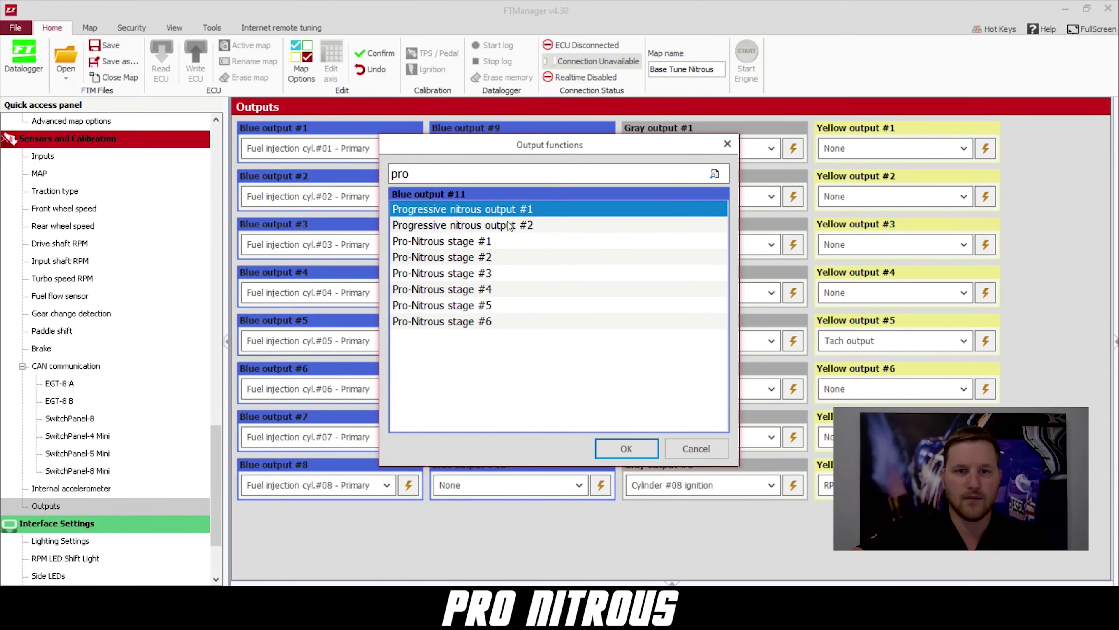
left_click(503, 241)
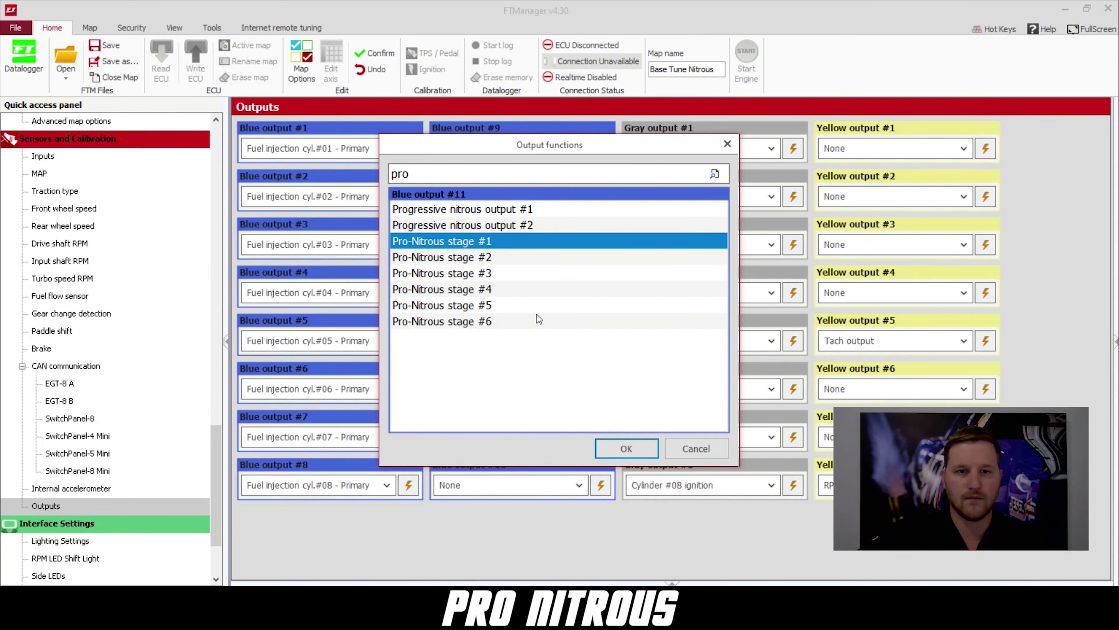
left_click(613, 446)
Step: Assign the Pro-Nitrous stage #2 function to blue output #12
left_click(579, 294)
type("pfo")
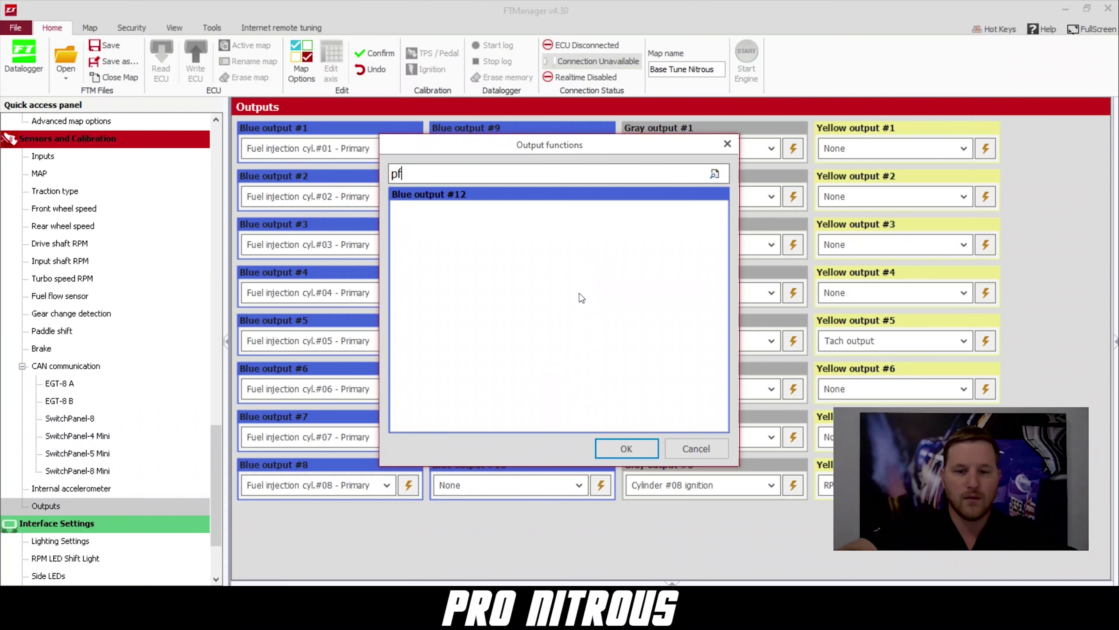
key("BackSpace")
key("BackSpace")
type("ro")
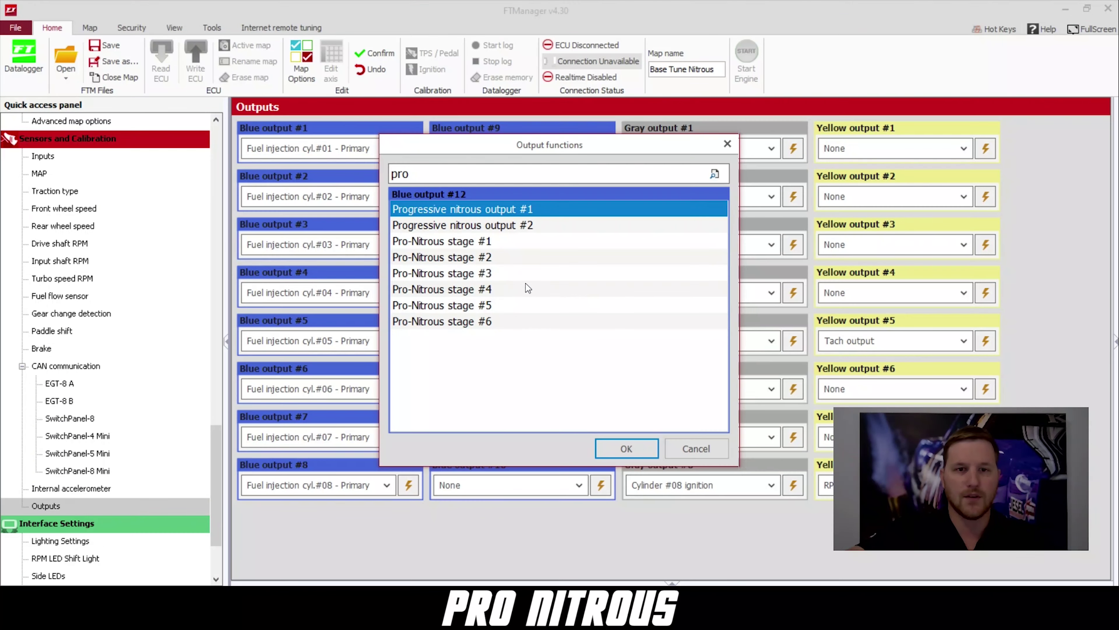
left_click(496, 257)
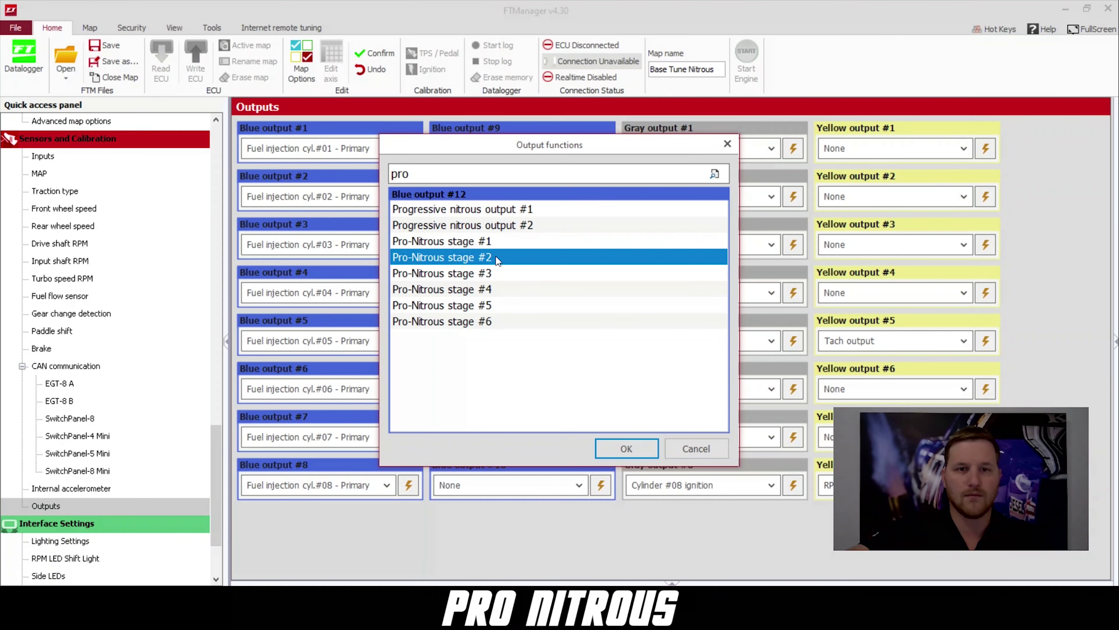
left_click(608, 446)
Step: Assign the Pro-Nitrous stage #3 function to blue output #13
left_click(573, 341)
type("por")
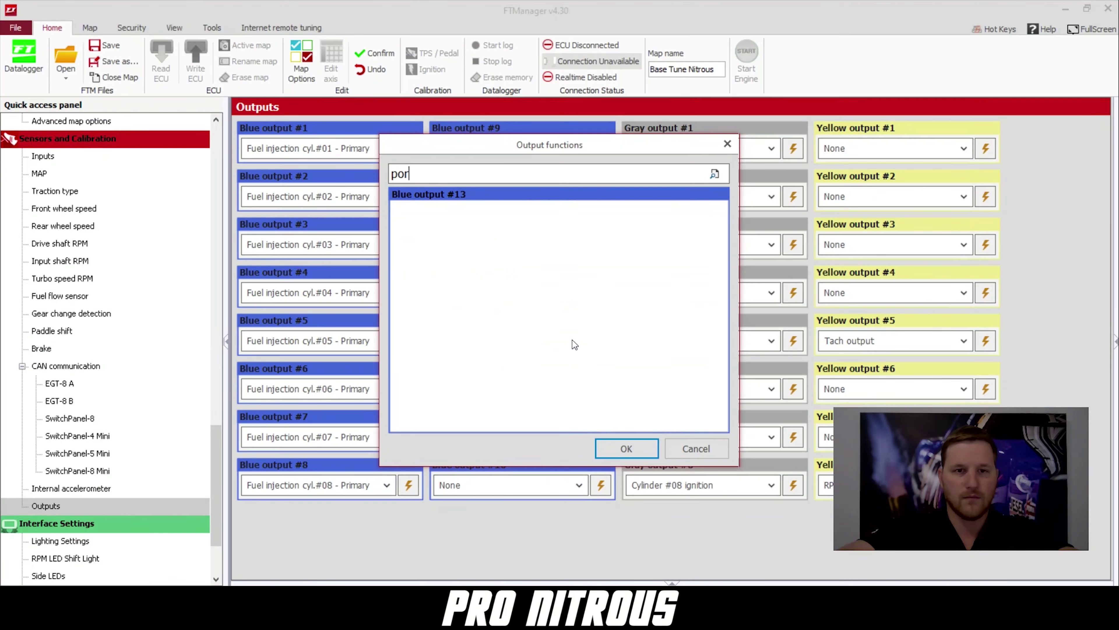
key("BackSpace")
type("ron")
key("BackSpace")
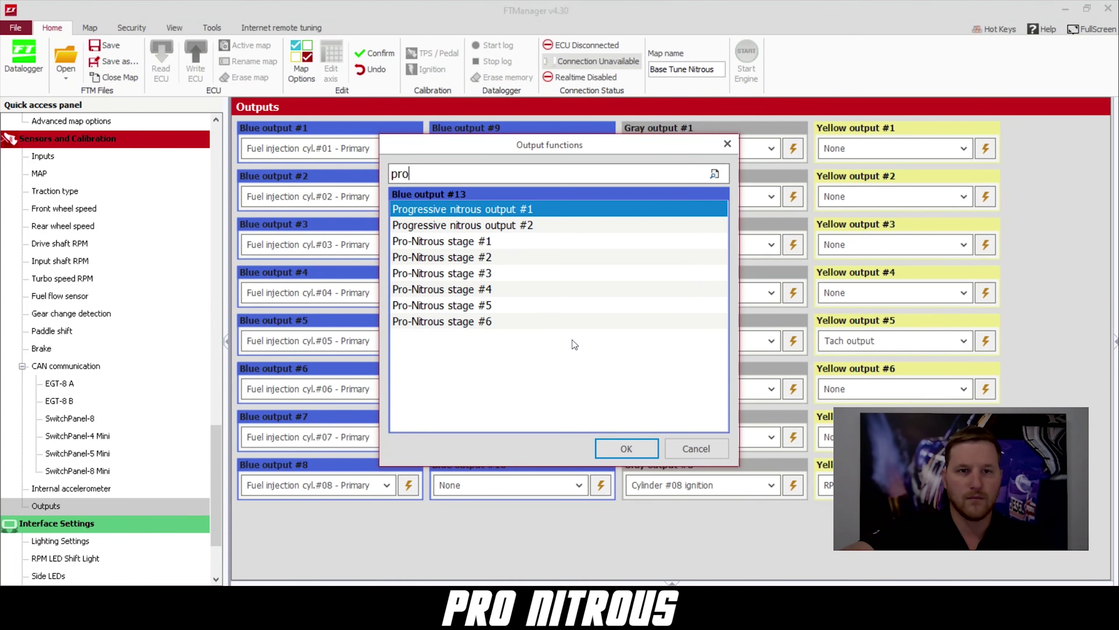
left_click(483, 273)
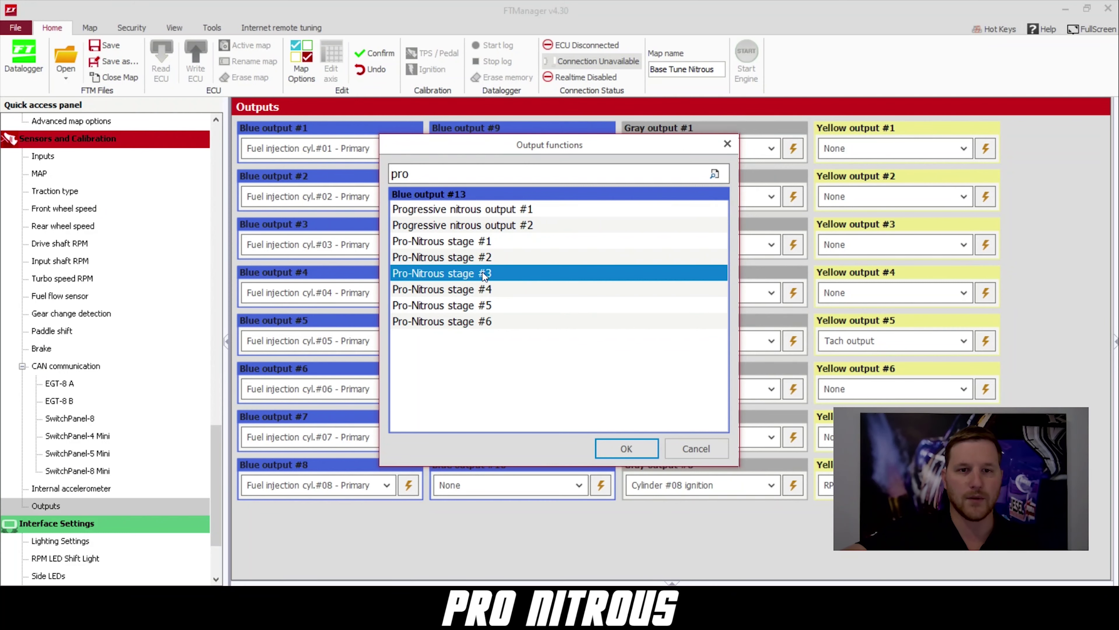
left_click(606, 448)
Step: In the Pro-Nitrous settings, set the upper RPM activation limit to 8200 for all six stages
left_click_drag(219, 460, 209, 334)
scroll(208, 333, "up", 1)
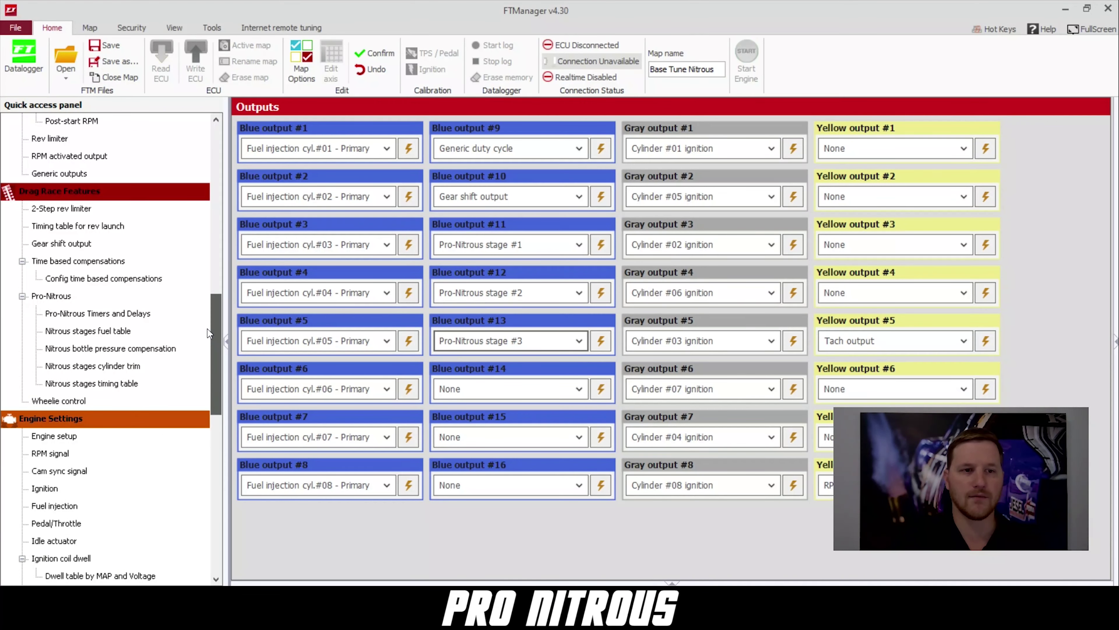
left_click(47, 296)
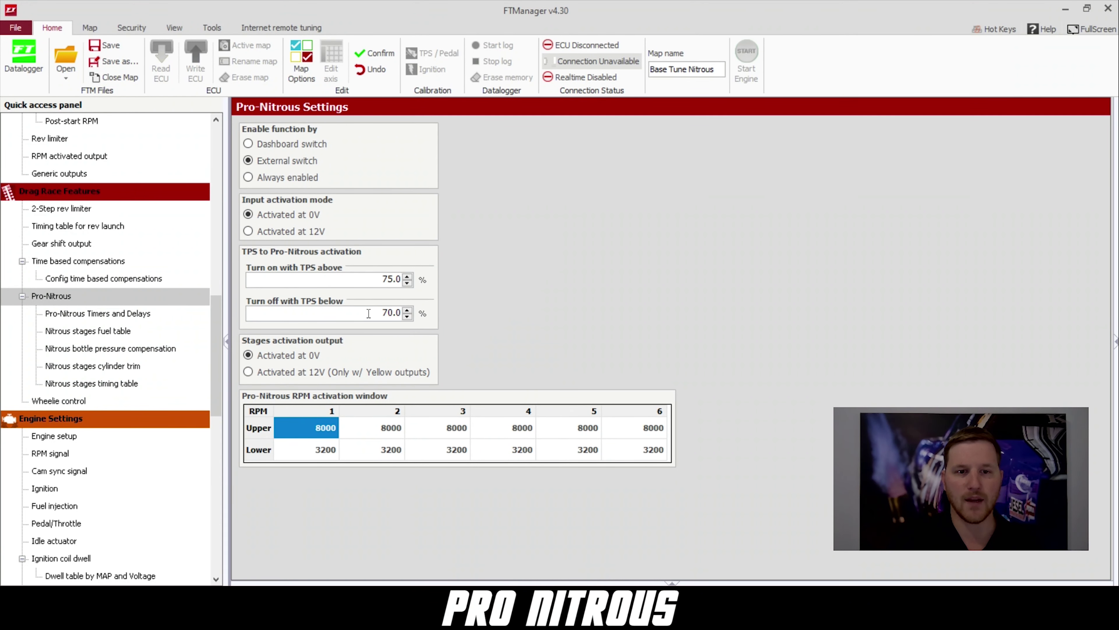
left_click_drag(320, 430, 661, 431)
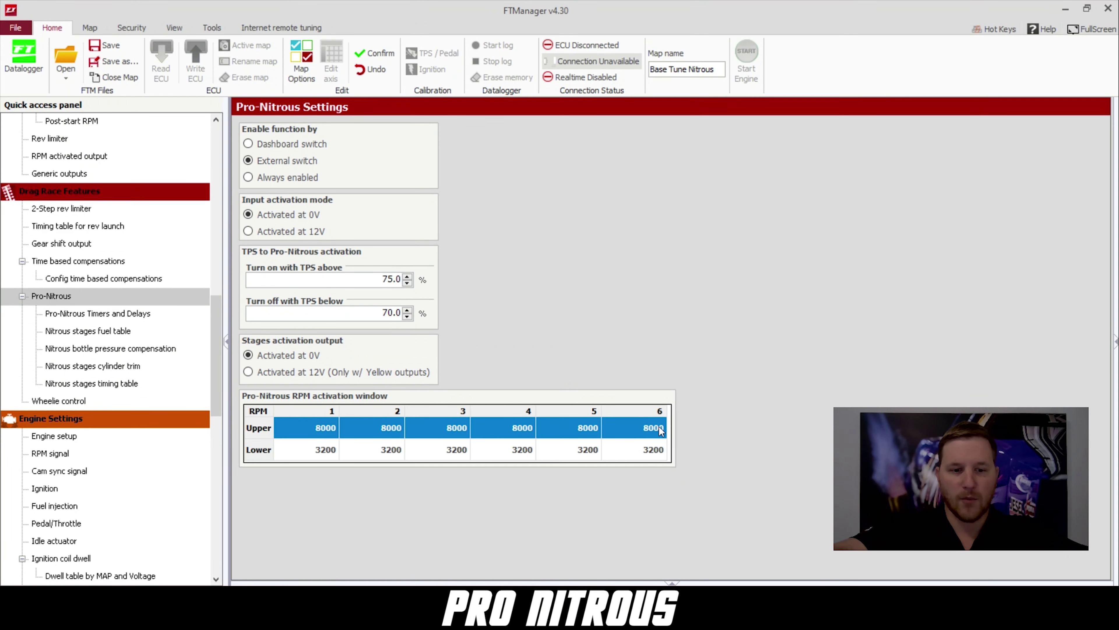
type("8200")
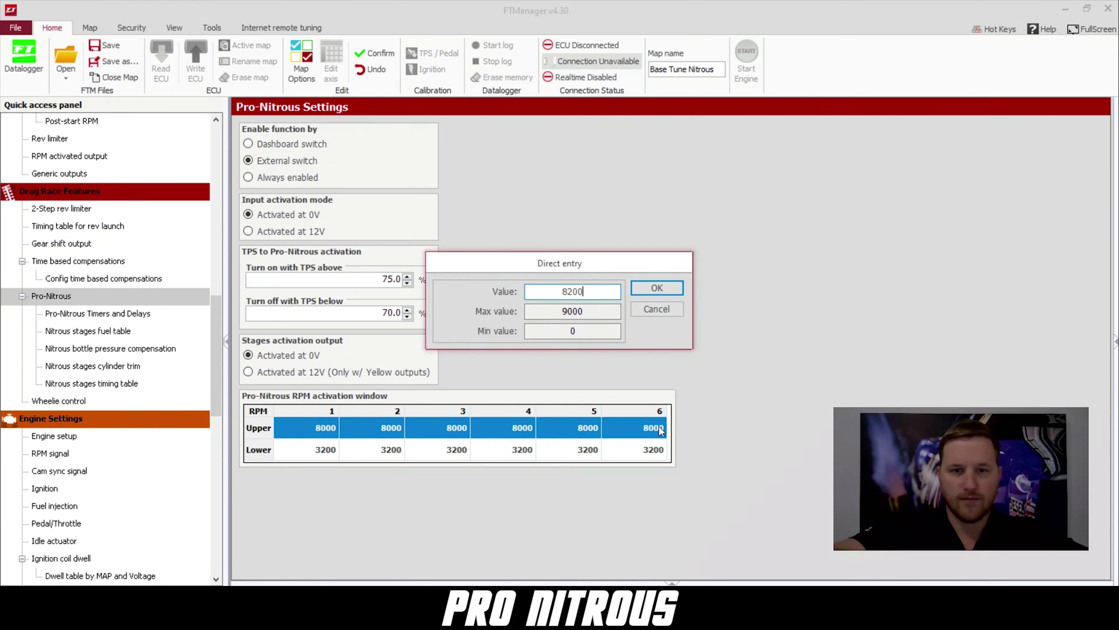
key("Return")
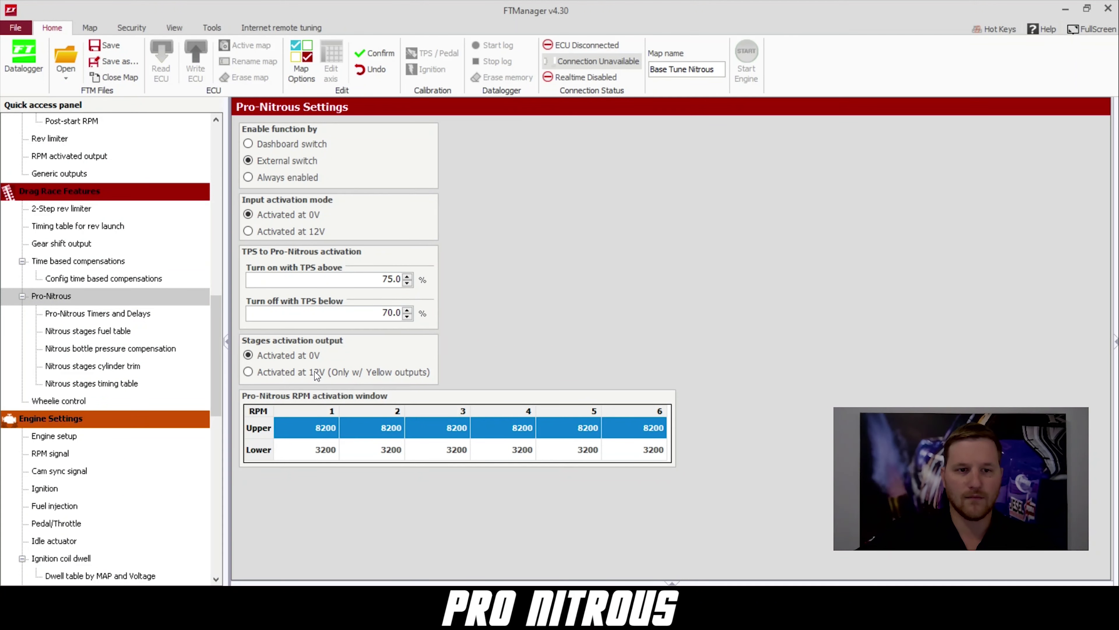
Step: Set the lower RPM activation limit to 3000 for all six Pro-Nitrous stages
left_click_drag(311, 451, 663, 453)
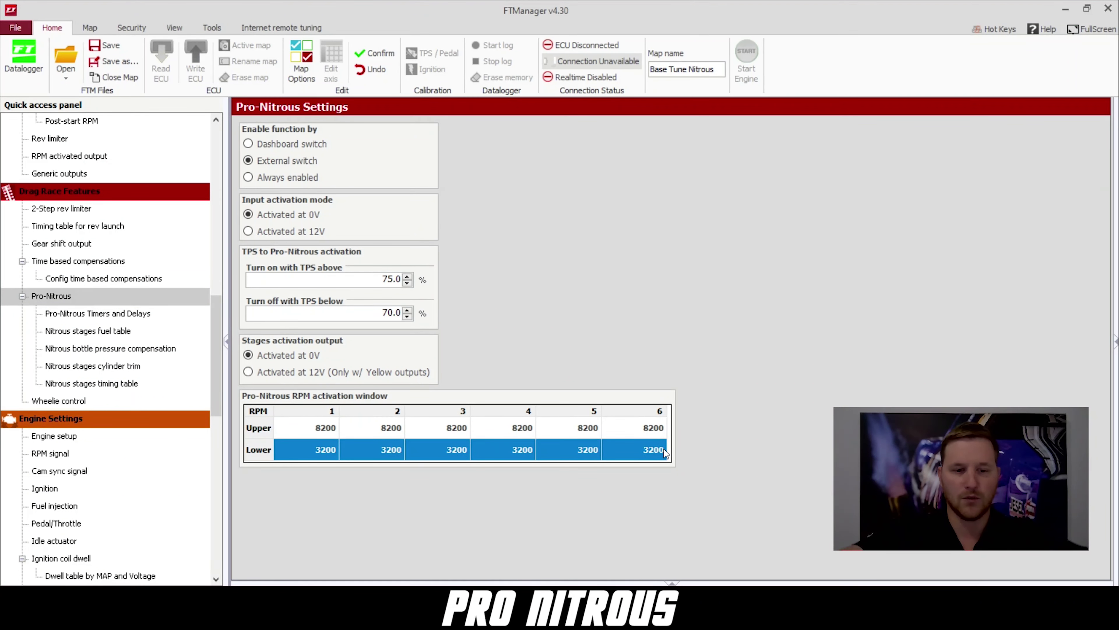
type("3000")
key("Return")
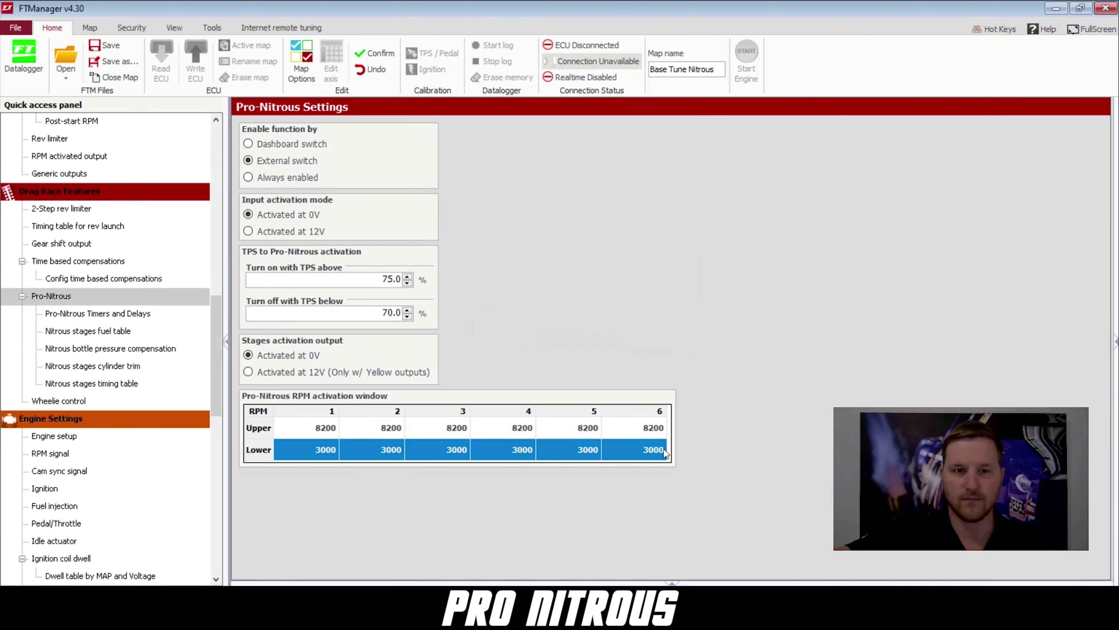
Step: In the Pro-Nitrous timers, set ON after launch to 0.5 s for stage #2 and 1 s for stage #3
left_click(100, 314)
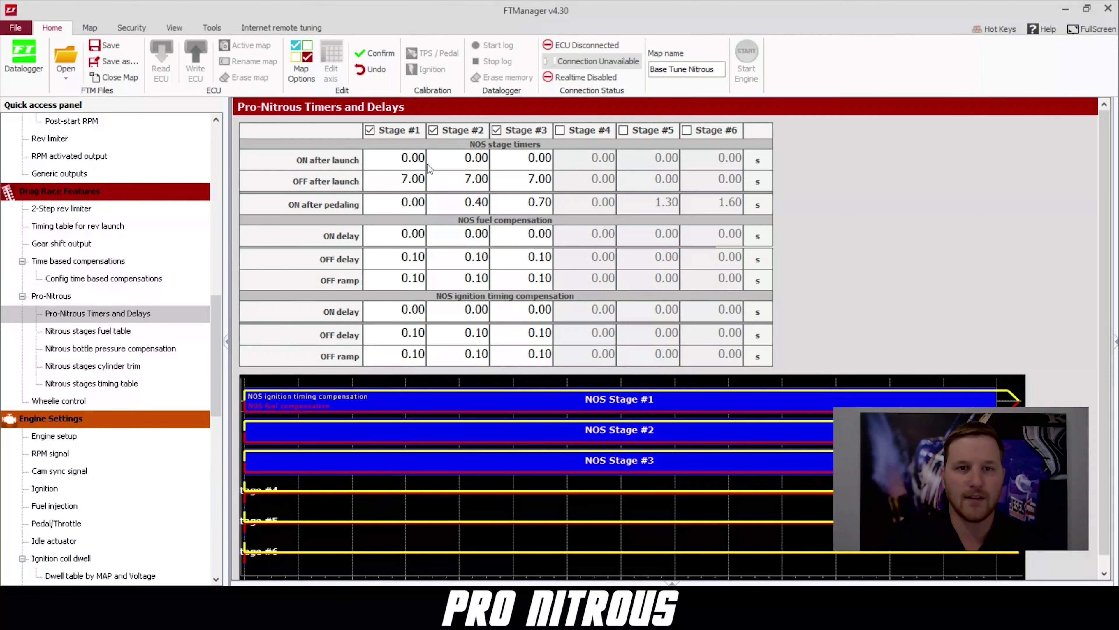
left_click(476, 169)
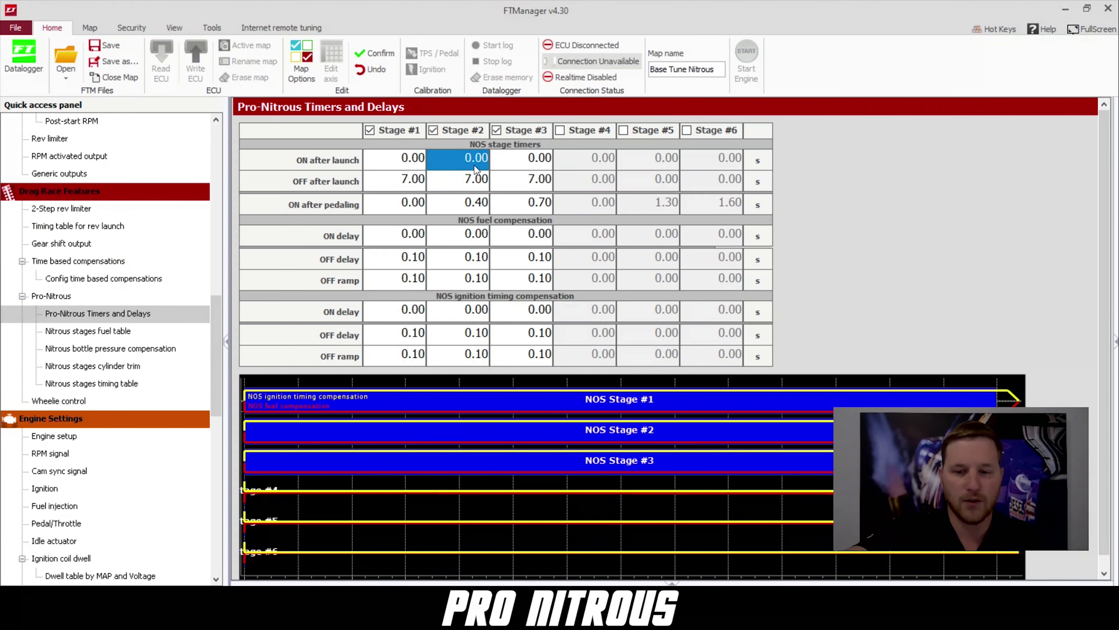
type("0.5")
key("Return")
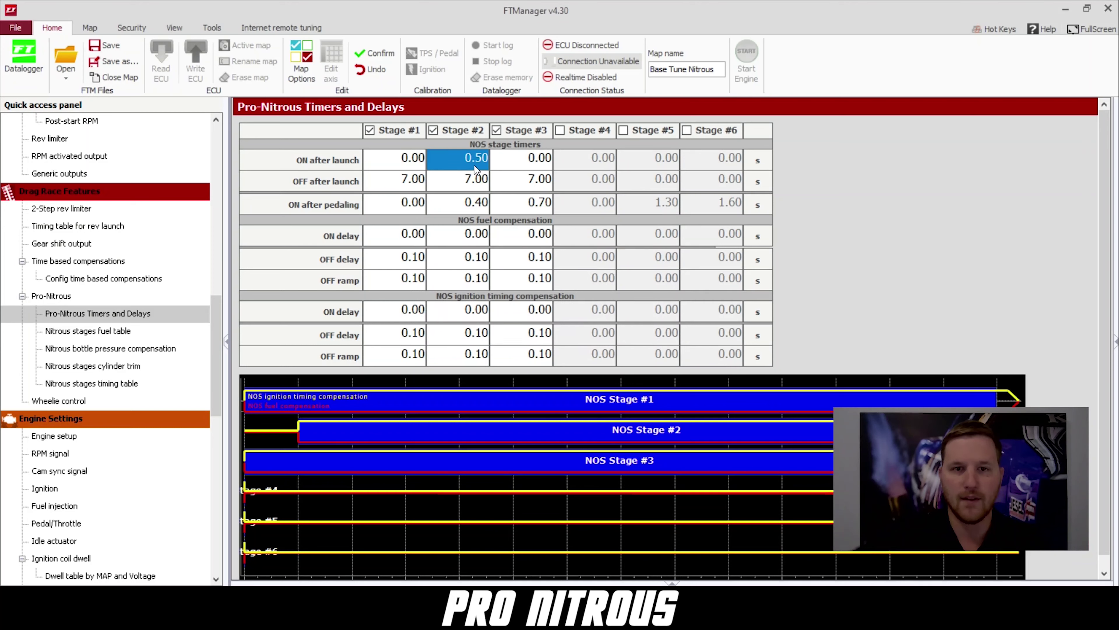
left_click(527, 164)
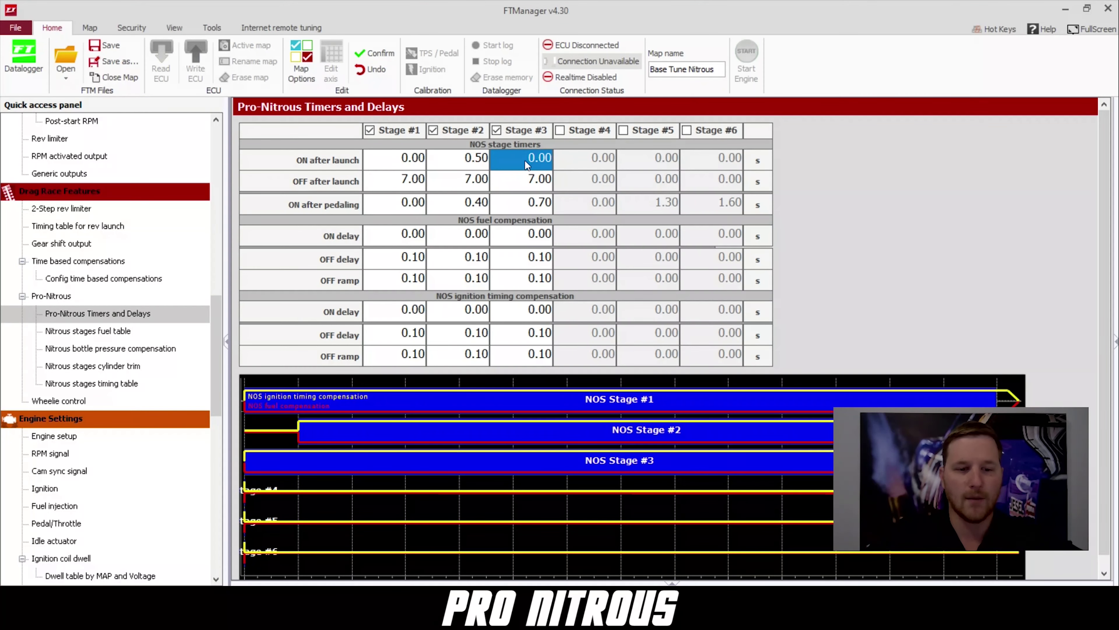
type("1")
key("Return")
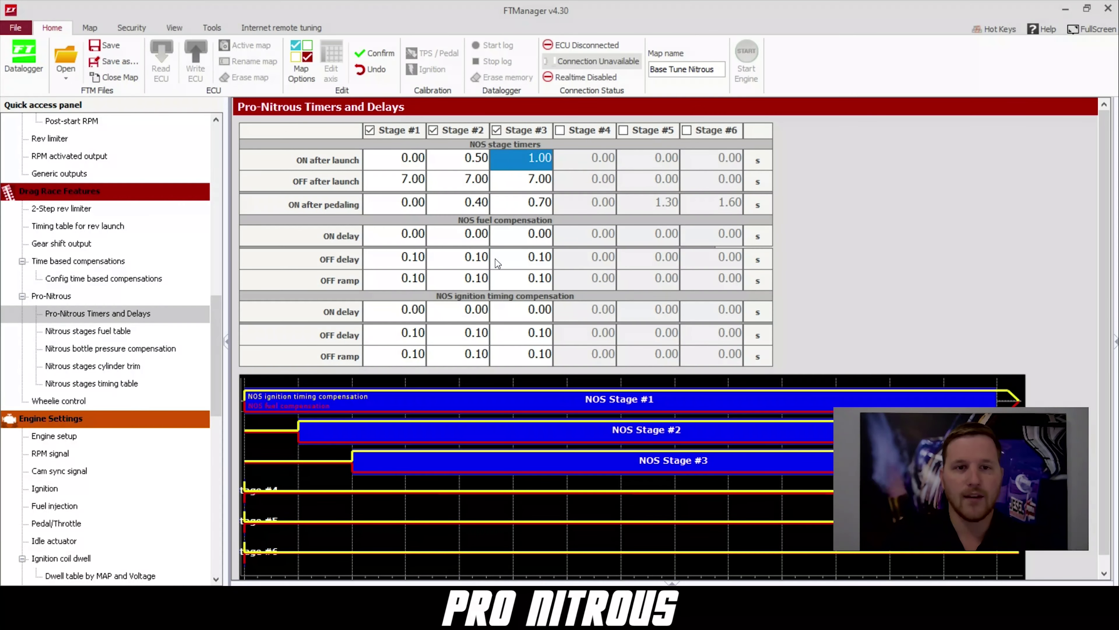
Step: Set the NOS fuel compensation ON delay to 0.01 s for stages #1, #2 and #3
left_click(419, 241)
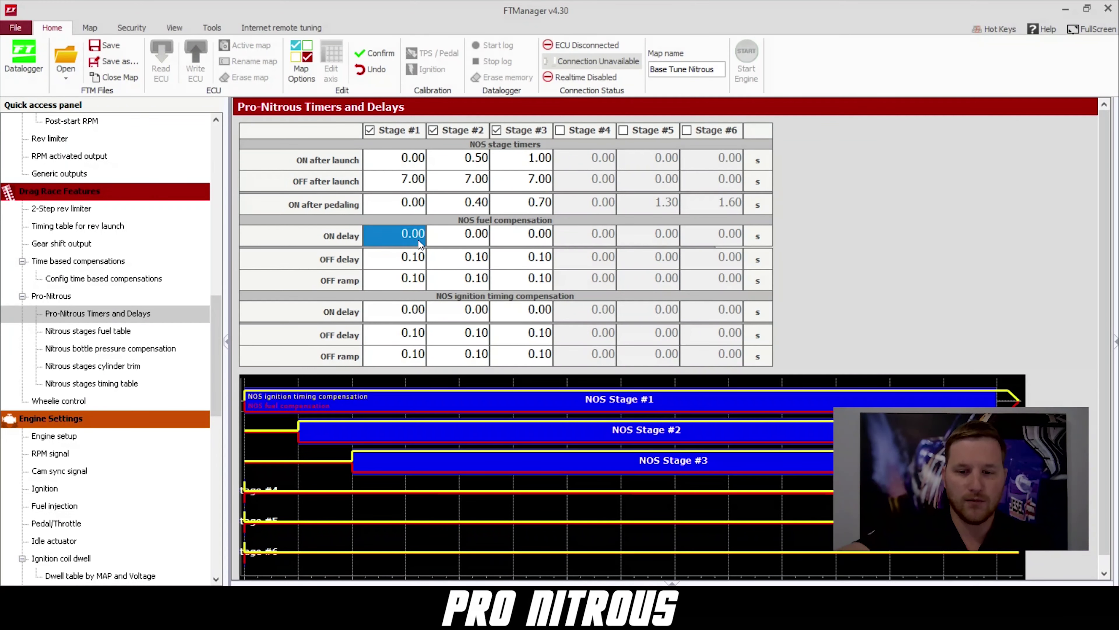
type("0.01")
key("Return")
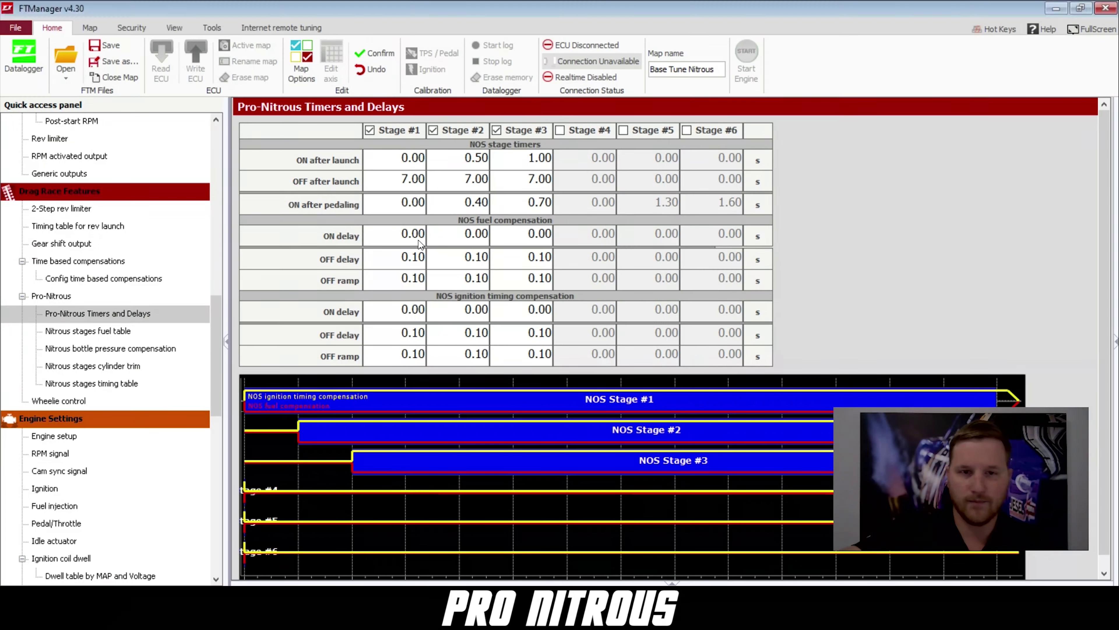
left_click(462, 242)
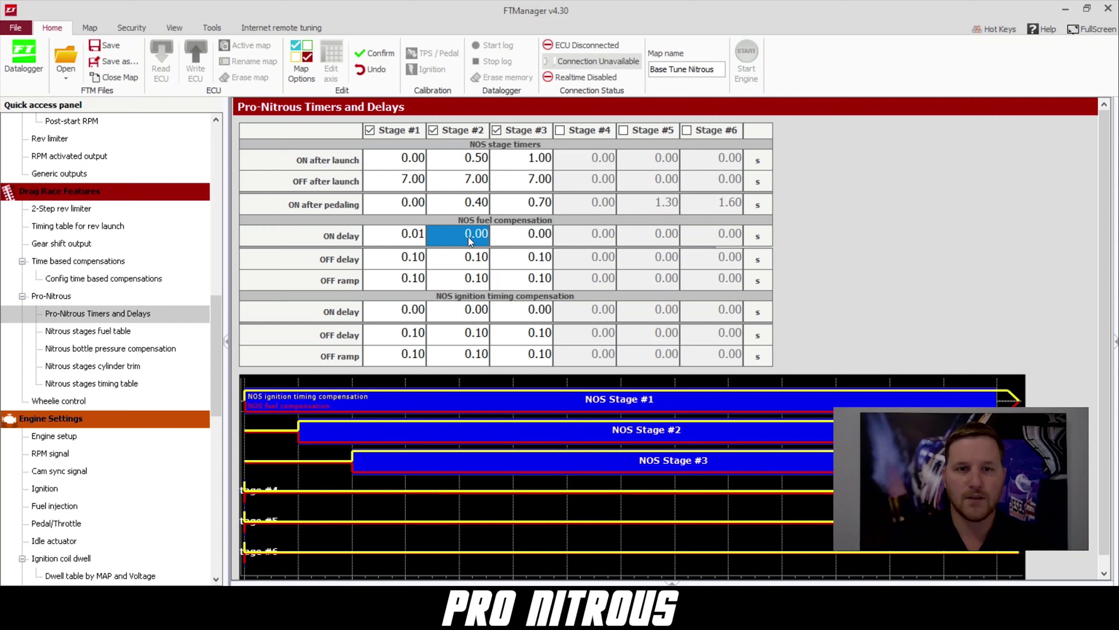
type("0.01")
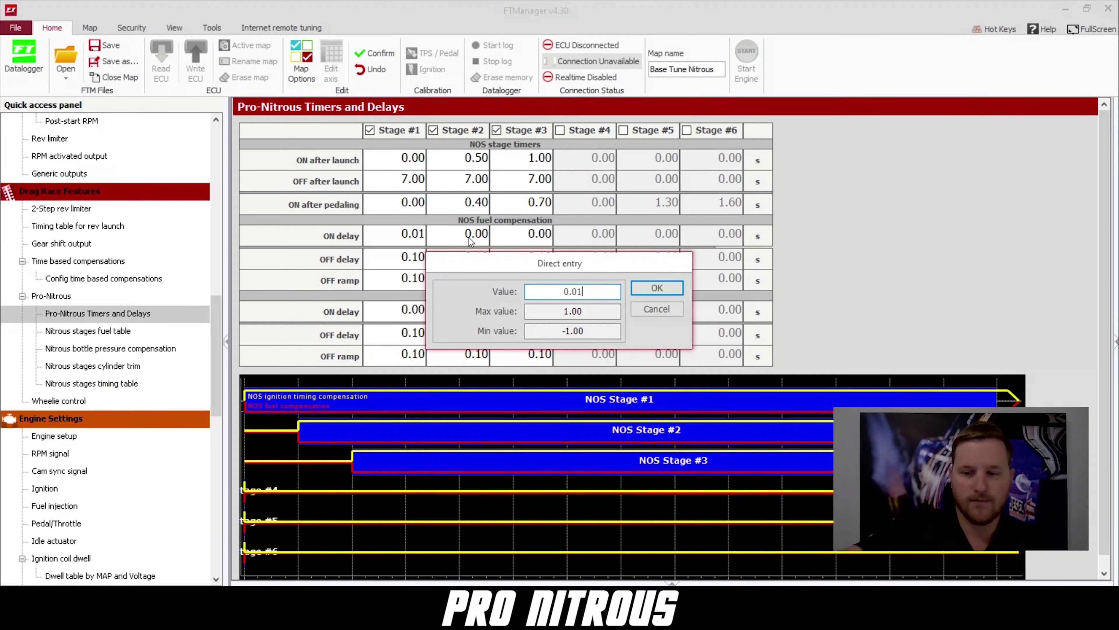
key("Return")
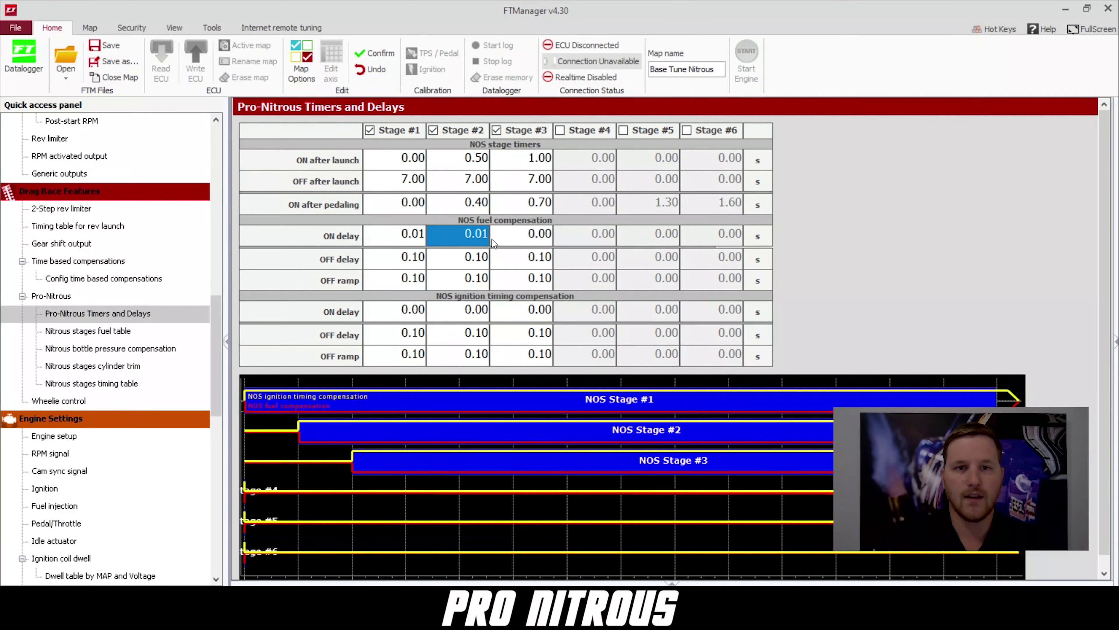
left_click(525, 239)
type("0.00")
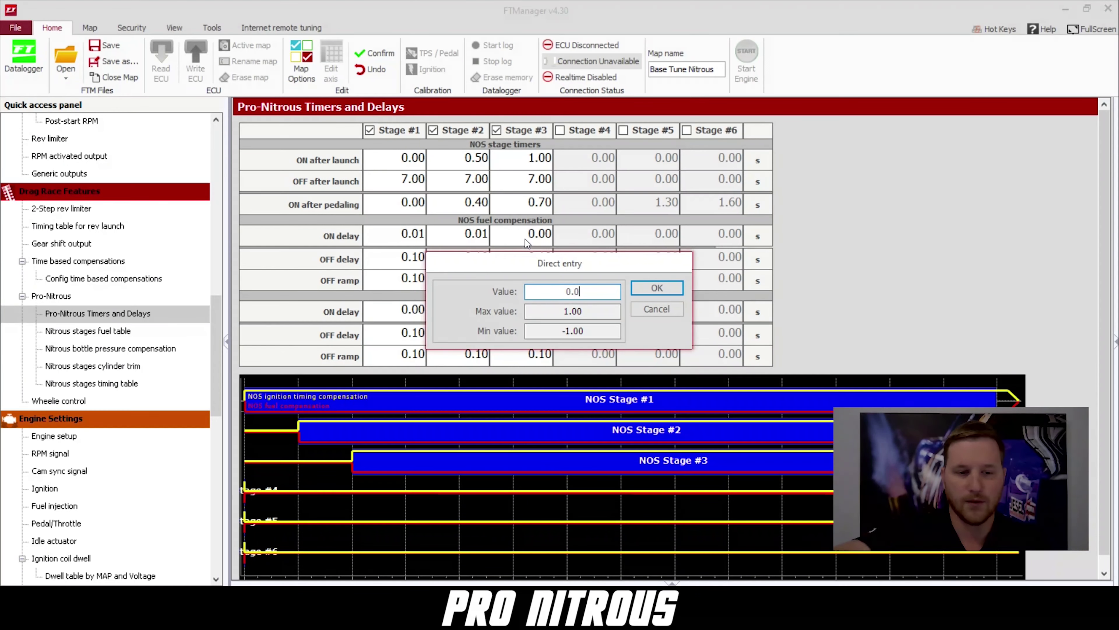
key("Return")
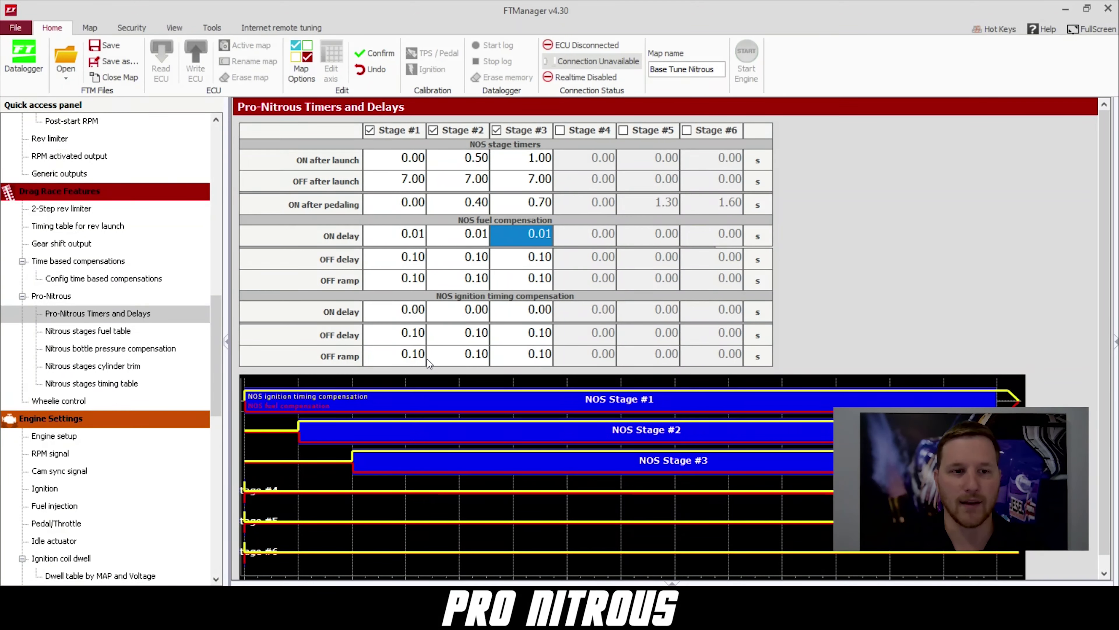
Step: Switch the nitrous stages fuel table to lb/h and set the entire stage 1 row to 150
left_click(90, 330)
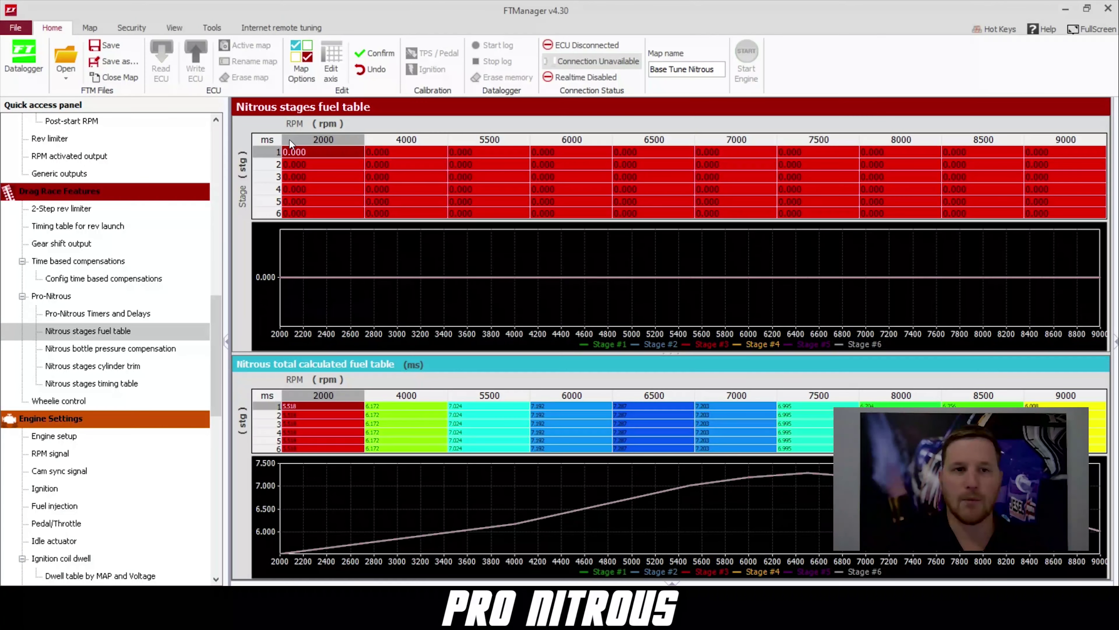
left_click(269, 141)
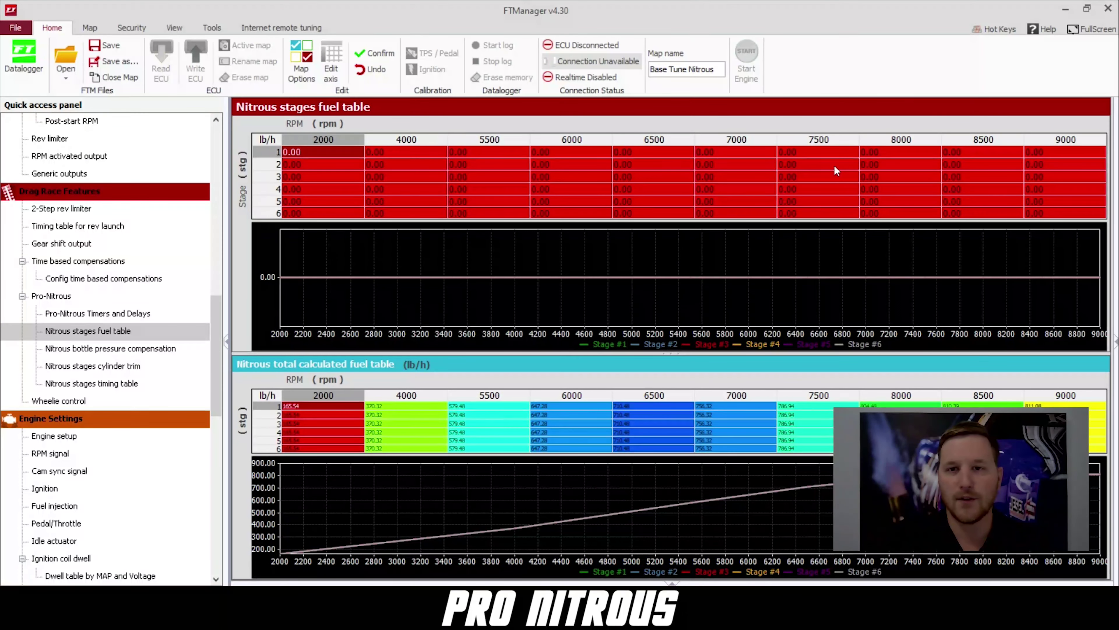
left_click_drag(349, 150, 1057, 153)
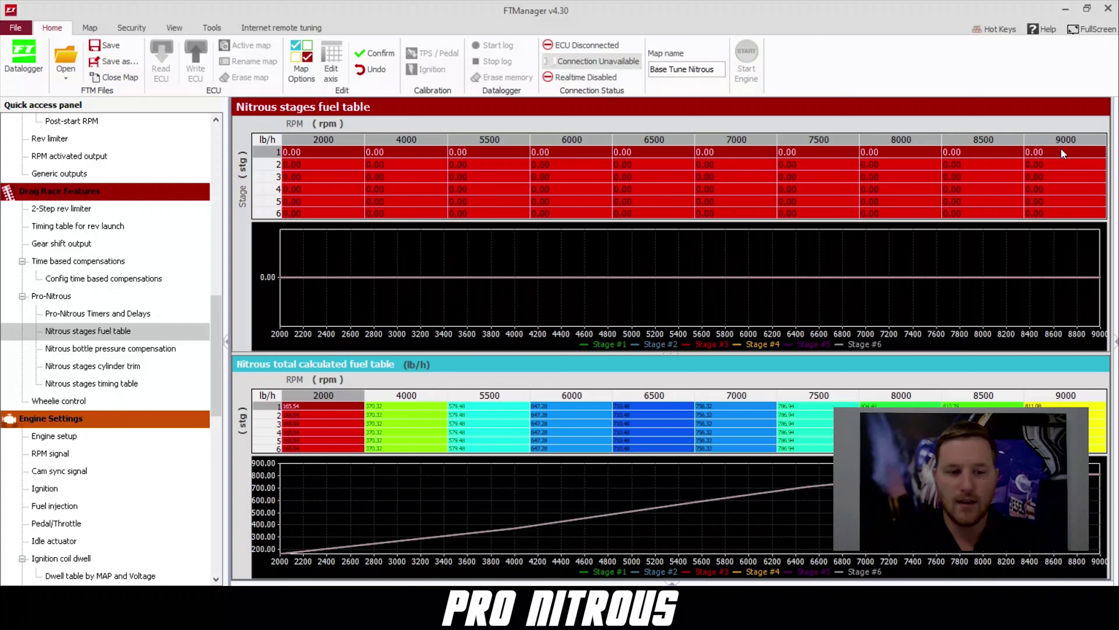
type("100")
key("Return")
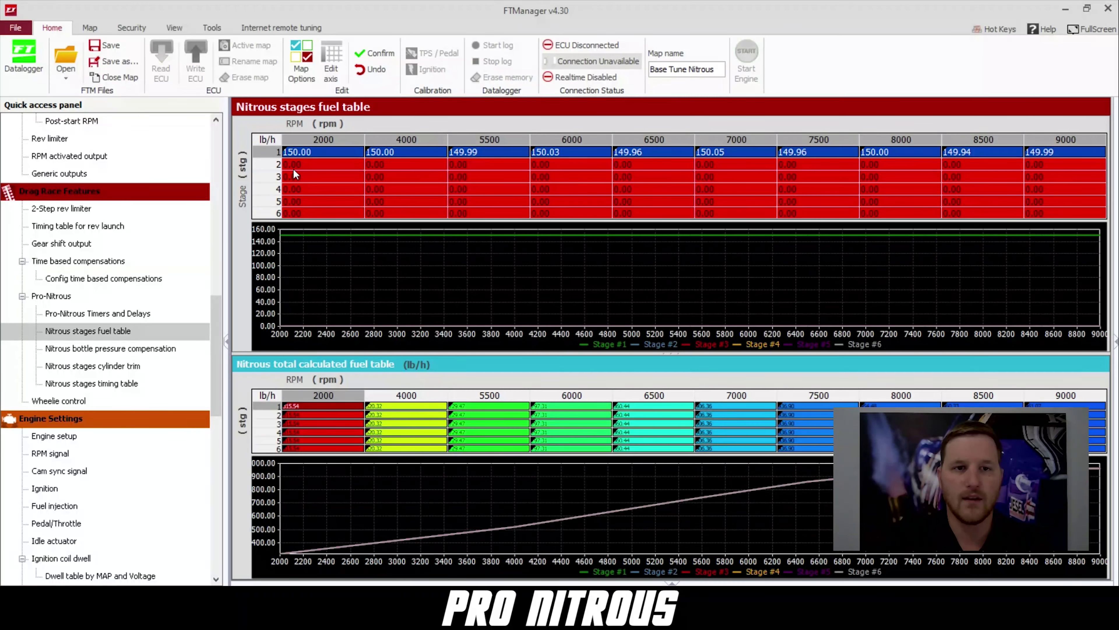
Step: In the nitrous stages fuel table, set the entire stage 2 row to 155 lb/h and the stage 3 row to 160 lb/h
left_click(274, 167)
type("155")
key("Return")
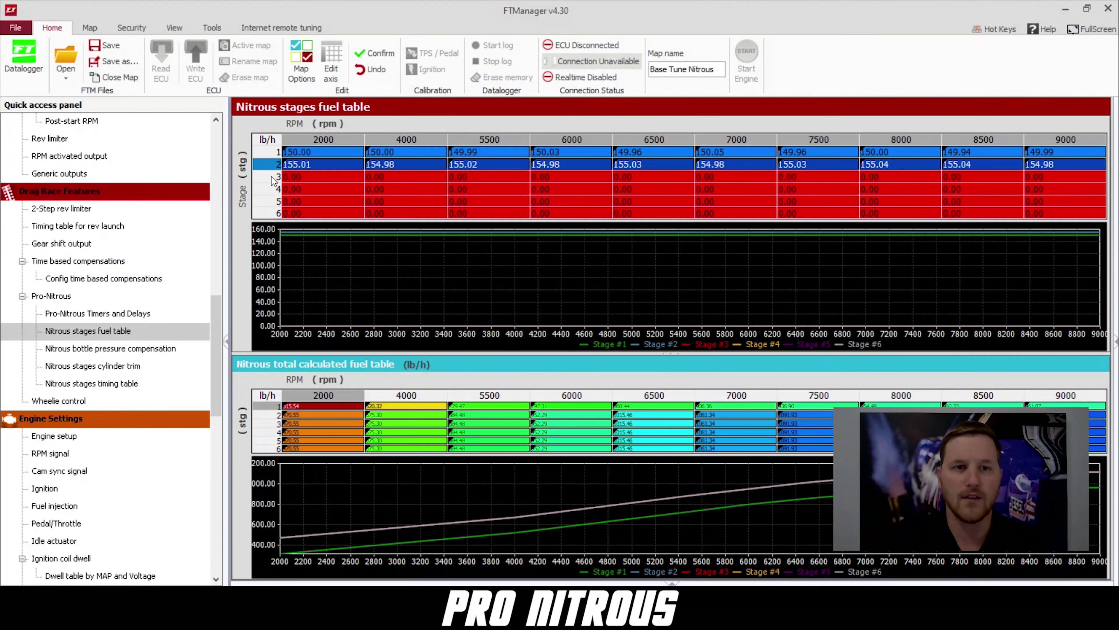
left_click(273, 178)
type("160")
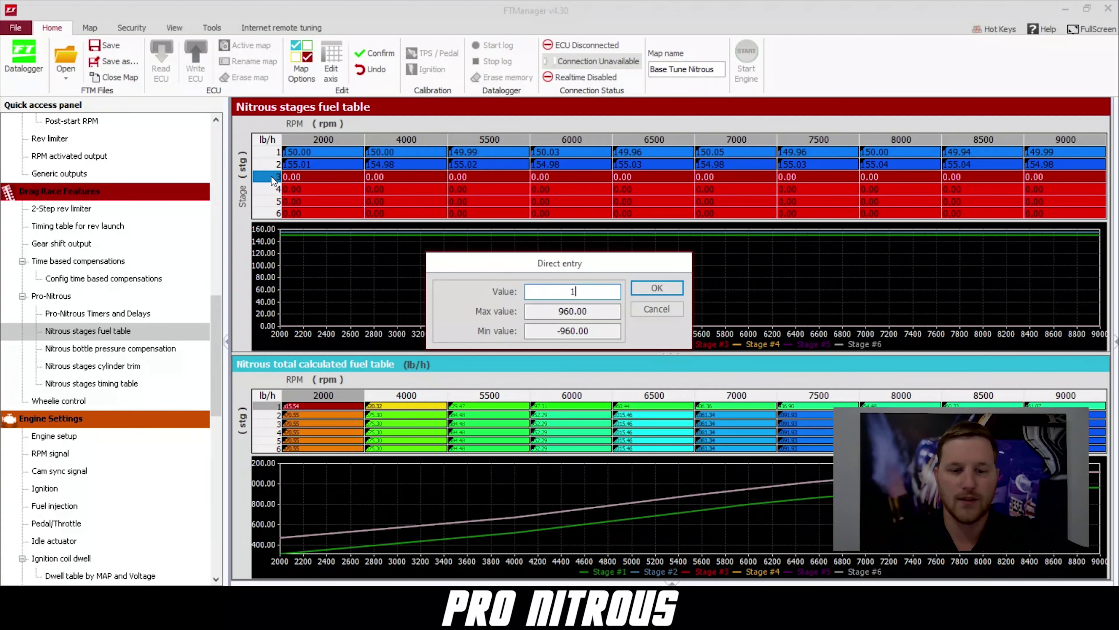
key("Return")
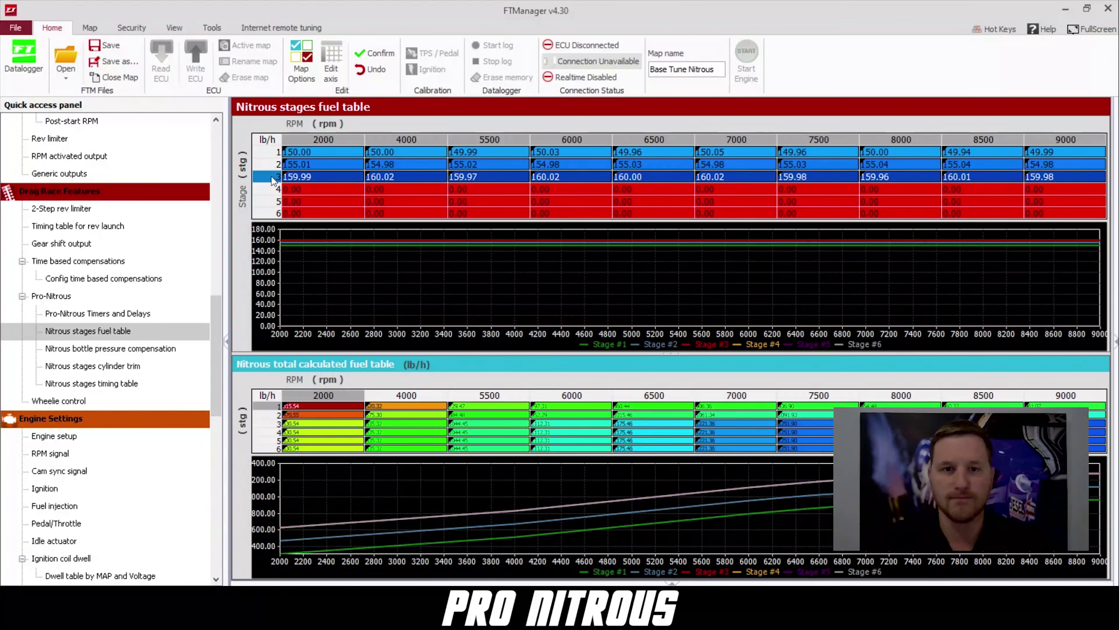
Step: View the nitrous bottle pressure compensation and cylinder trim tables, and set the entire stage 1 row of the nitrous timing table to -10°
left_click(116, 351)
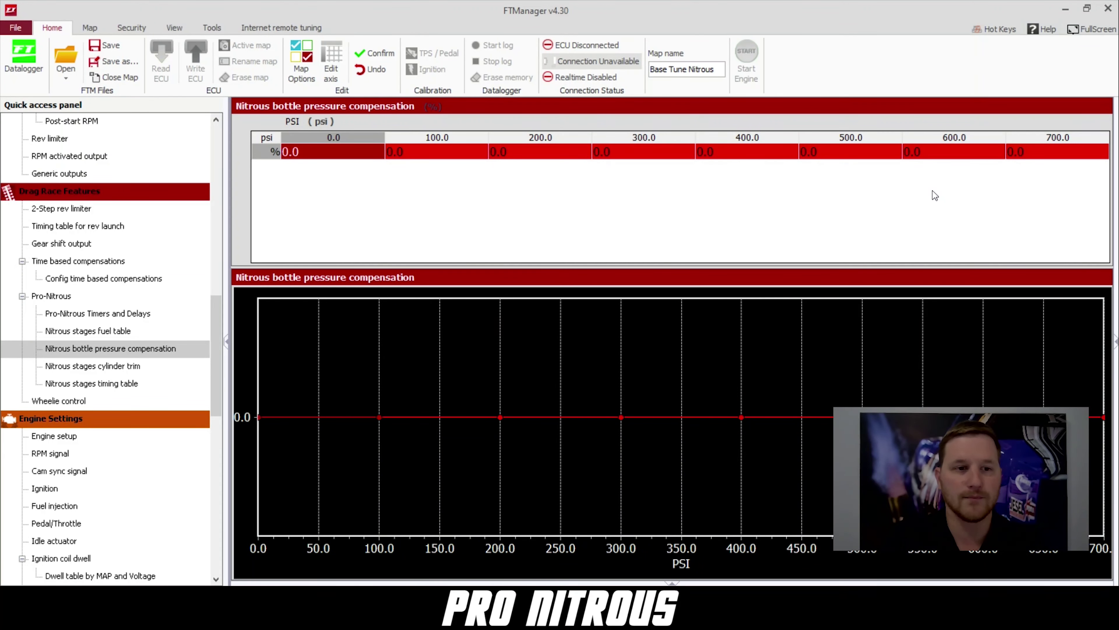
left_click(84, 365)
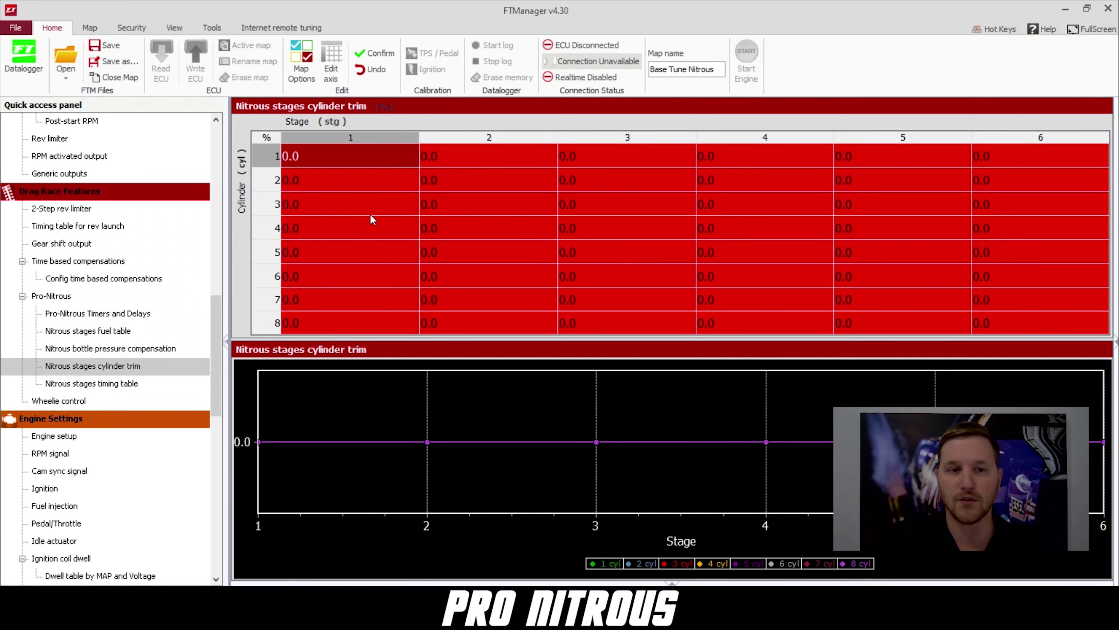
left_click(78, 383)
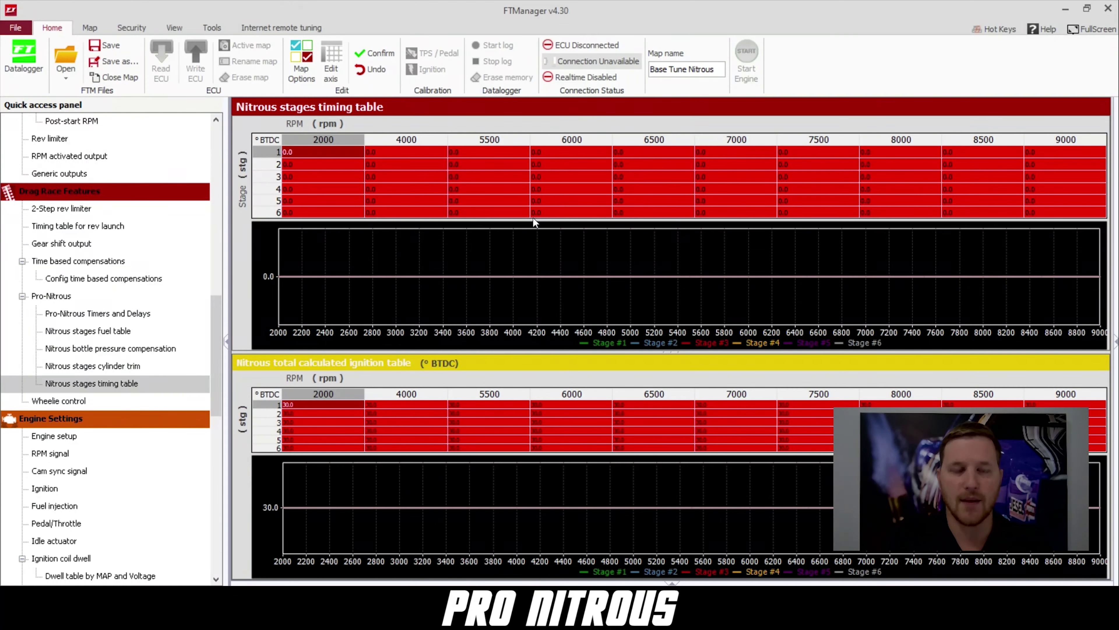
left_click(270, 148)
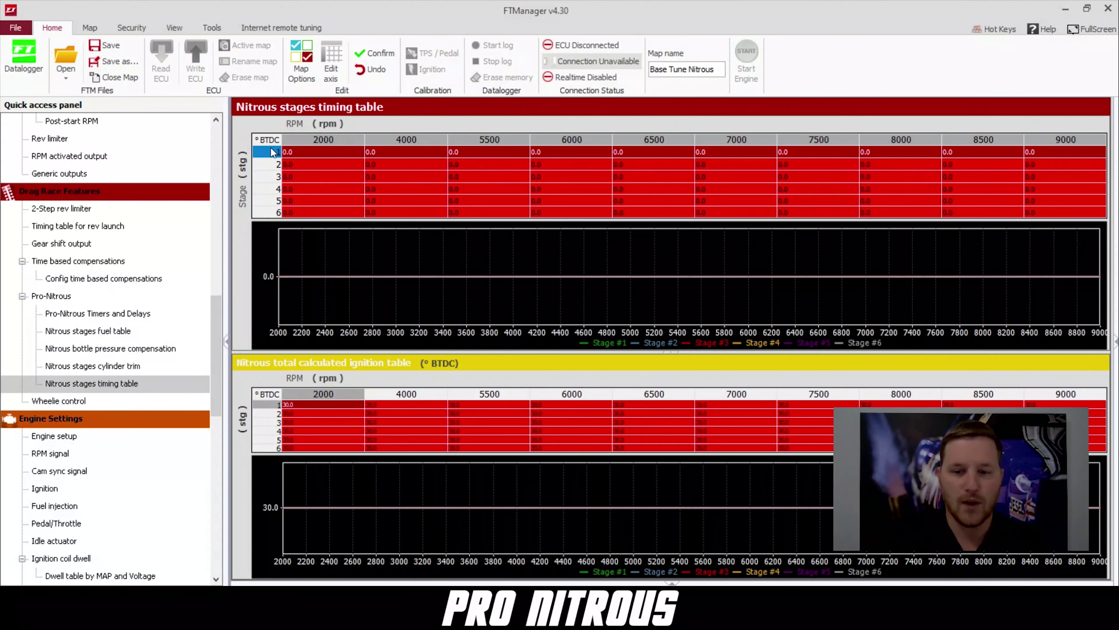
key("minus")
key("Return")
type("-10")
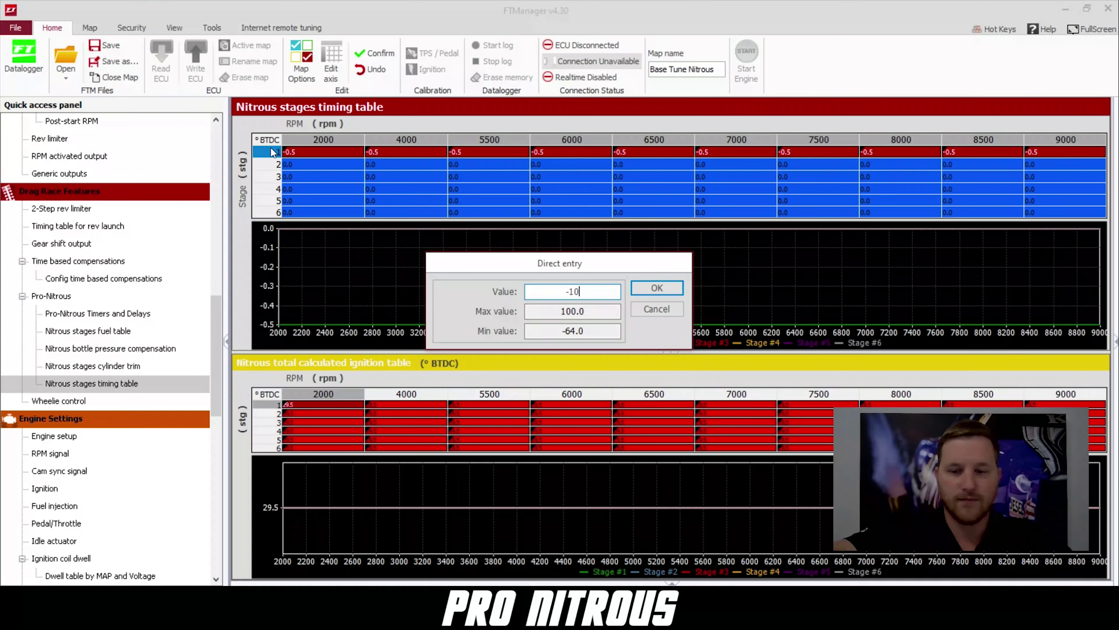
key("Return")
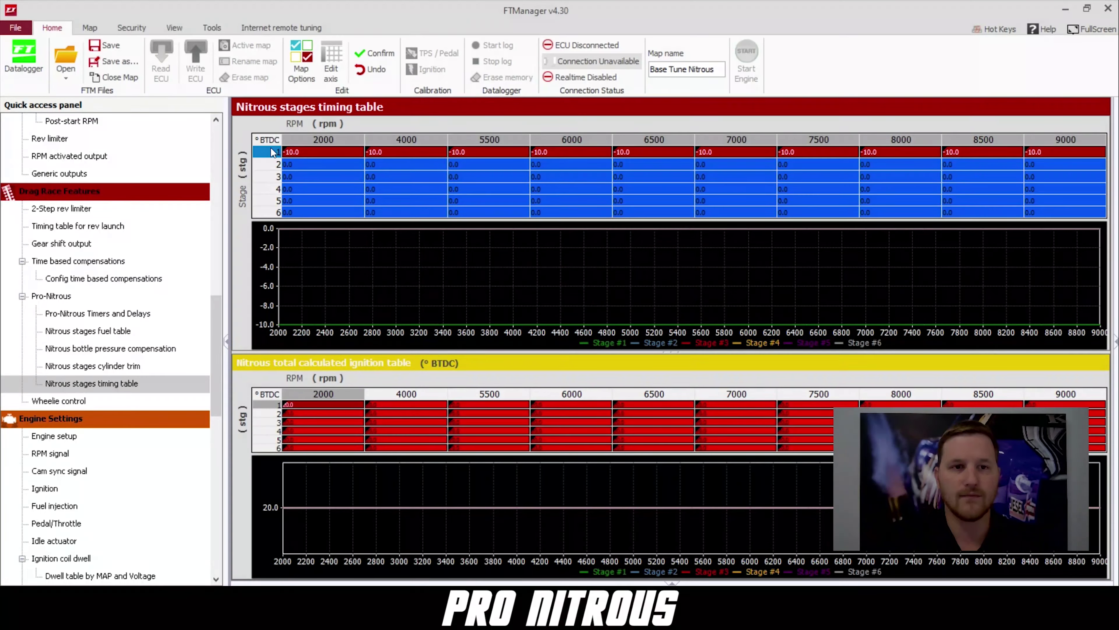
Step: In the nitrous stages timing table, set the entire stage 2 row to -5° and the entire stage 3 row to -4°
left_click(271, 165)
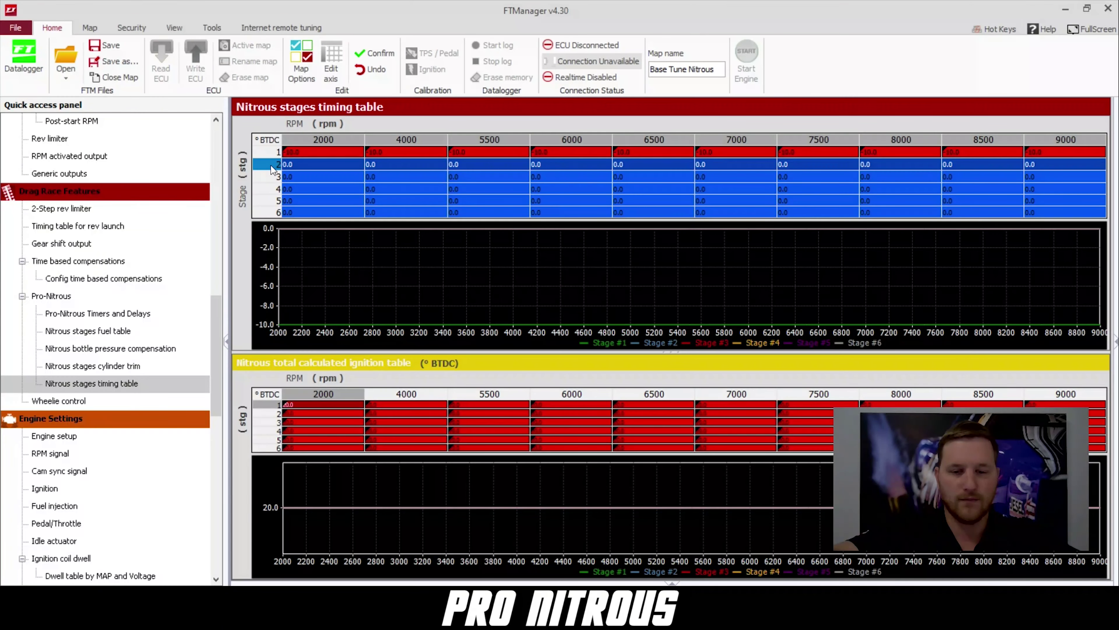
key("Return")
type("-5")
key("Return")
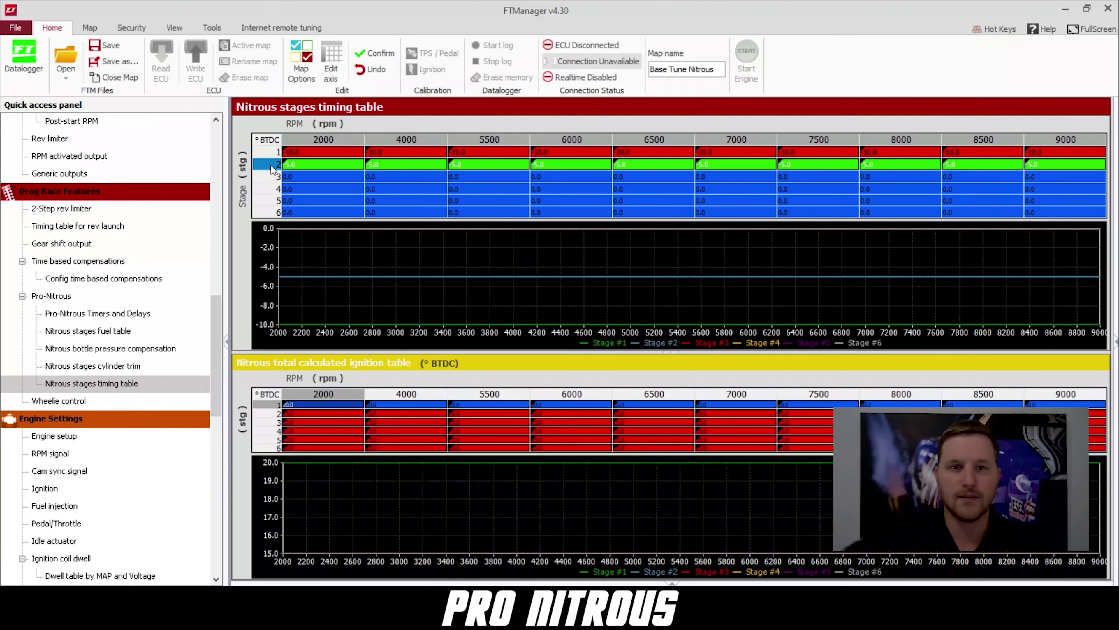
left_click(270, 177)
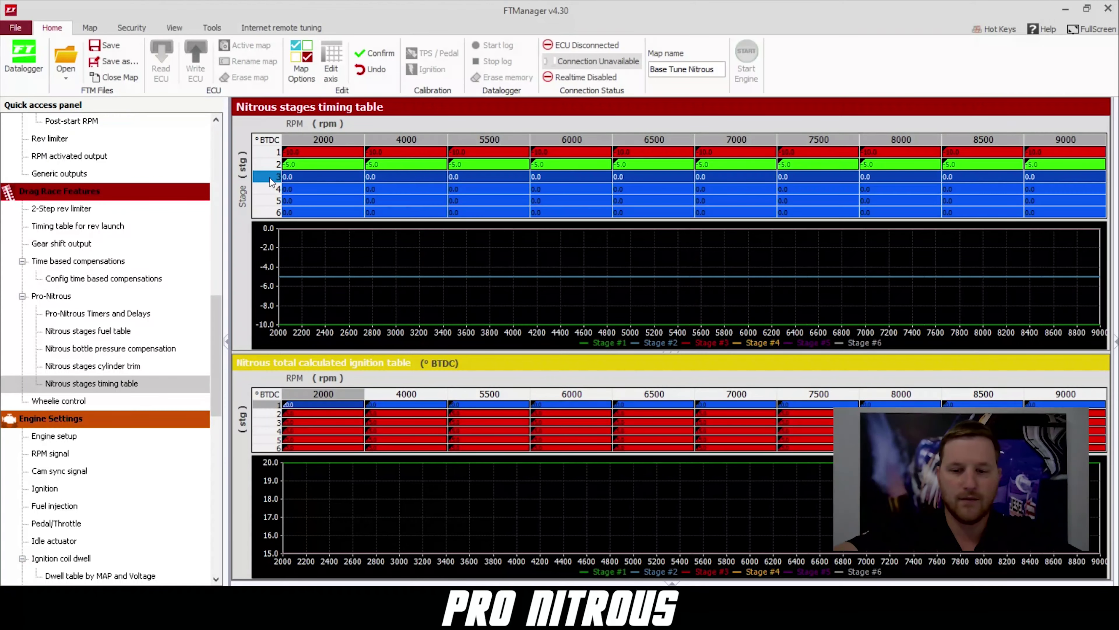
type("-4")
key("Return")
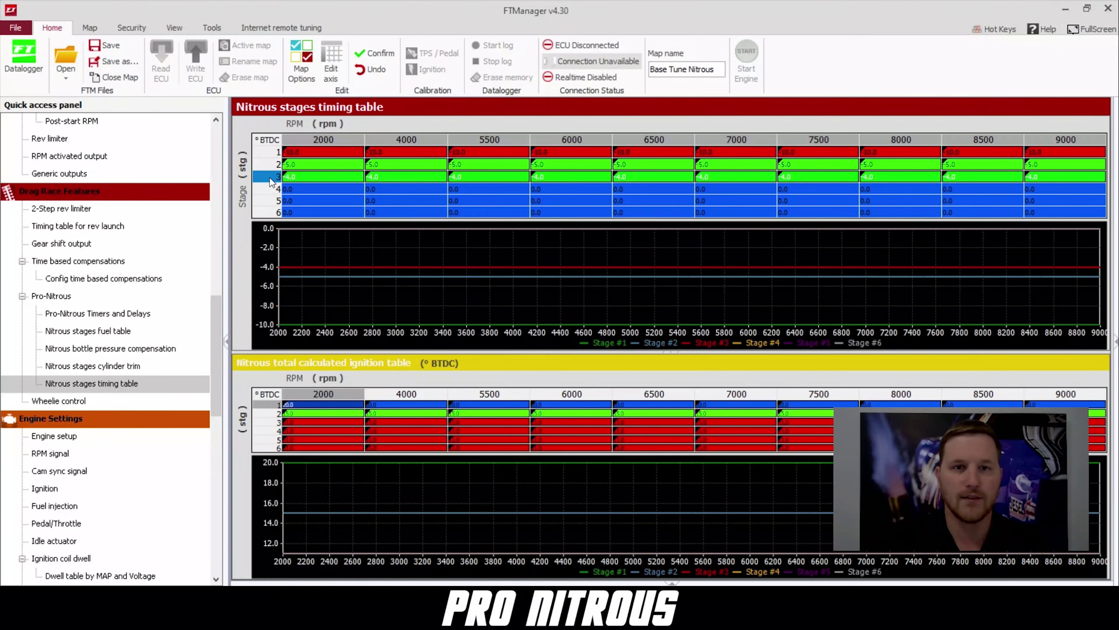